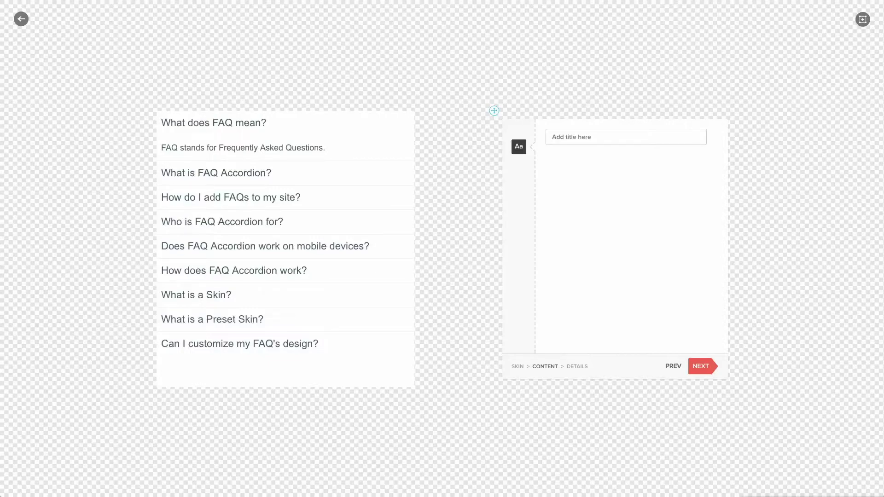
Enter the questions 'What is Widgetic?', 'How does it work?' and 'Do I need to write code?', then continue to Details
click(627, 137)
text(What is Widgetic?)
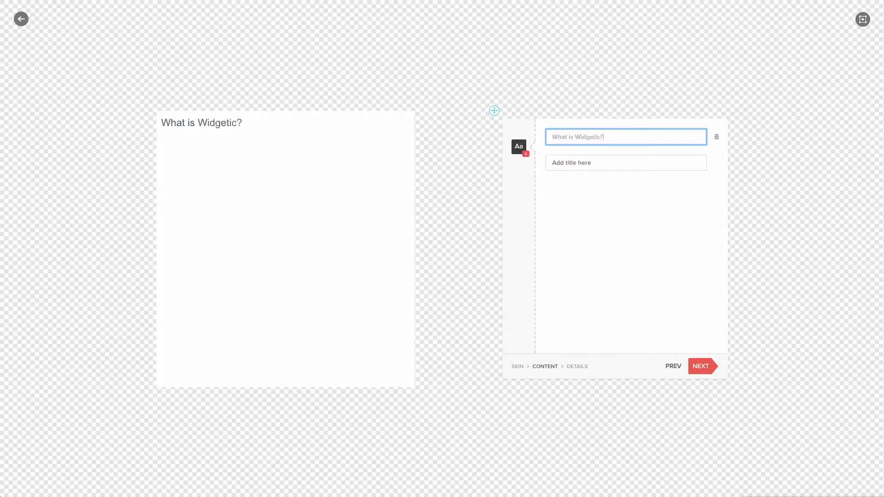
click(626, 163)
text(How does it work?)
key(Tab)
text(Do I need to write code?)
click(494, 387)
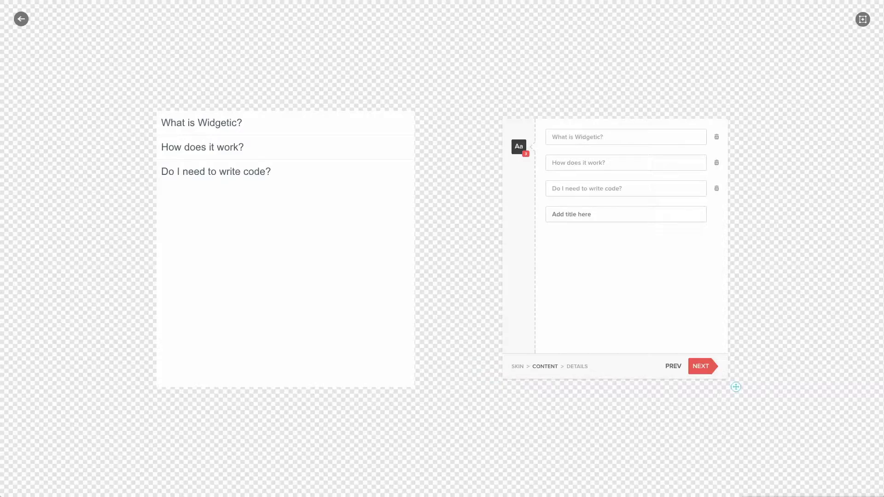
click(702, 366)
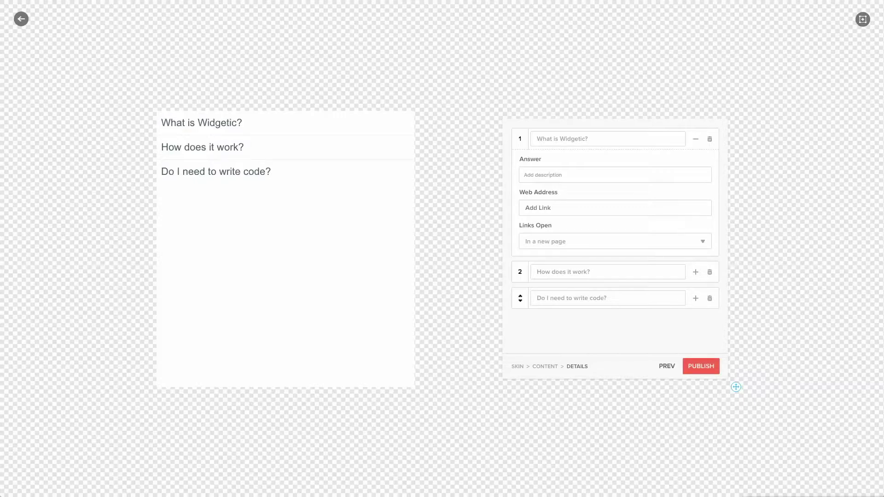
Answer 'What is Widgetic?' with 'A platform to make your content interactive.'
click(696, 272)
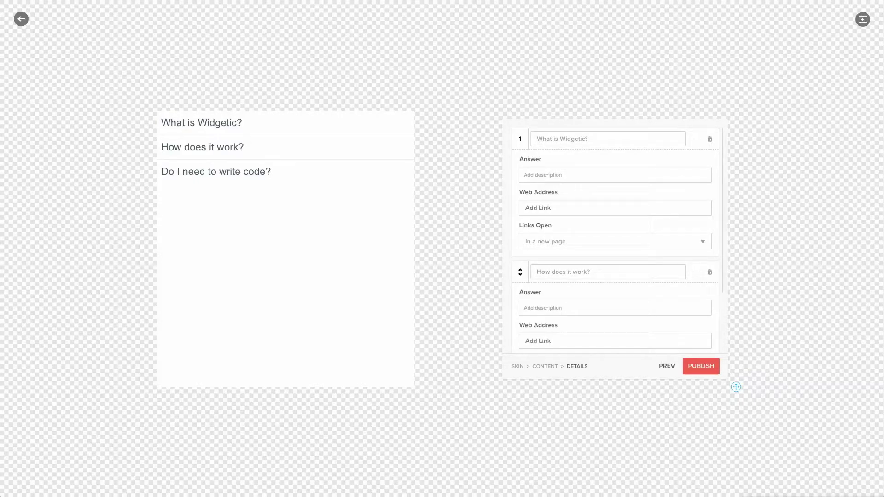
click(696, 271)
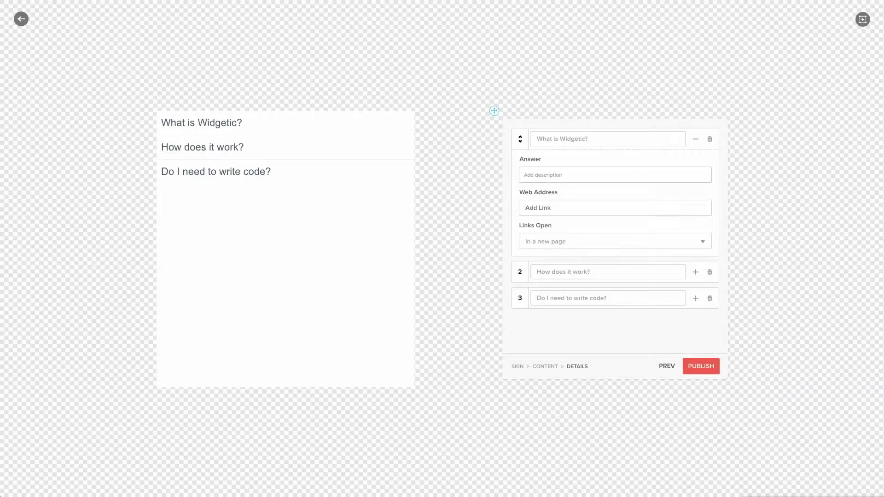
click(566, 175)
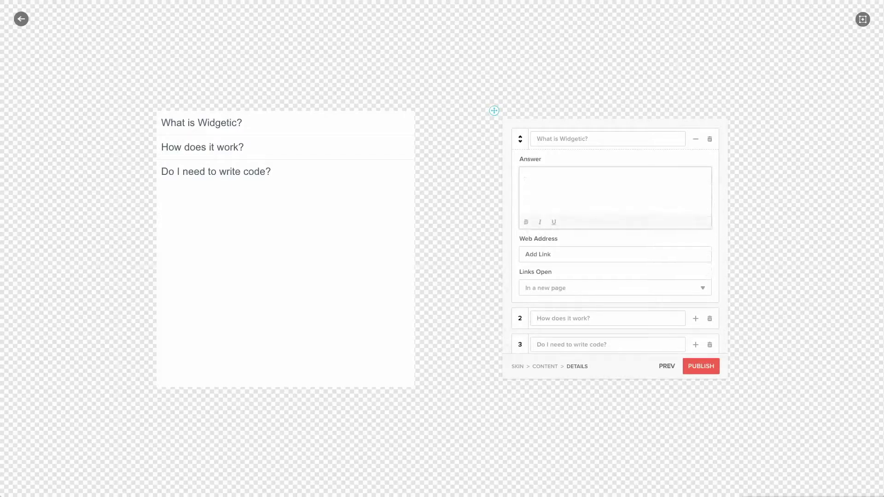
text(A platform to make your content interactive.)
click(695, 139)
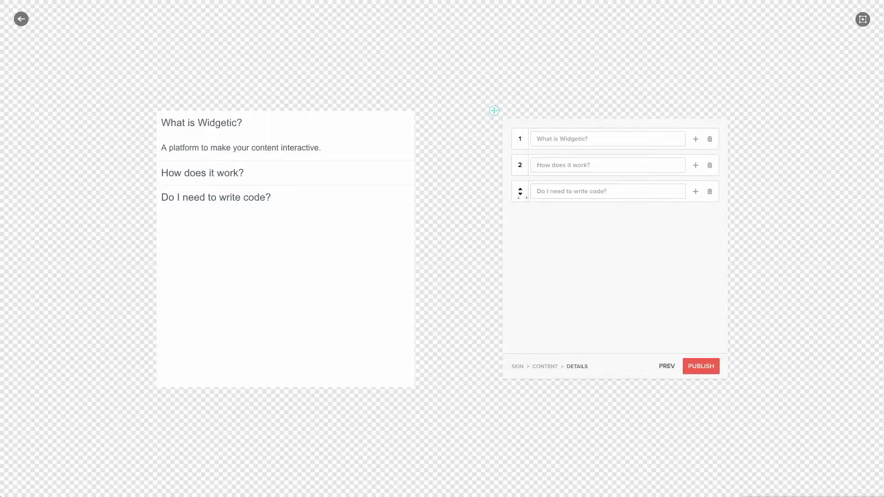
Move 'How does it work?' below 'Do I need to write code?' so it comes last
drag(521, 166, 533, 202)
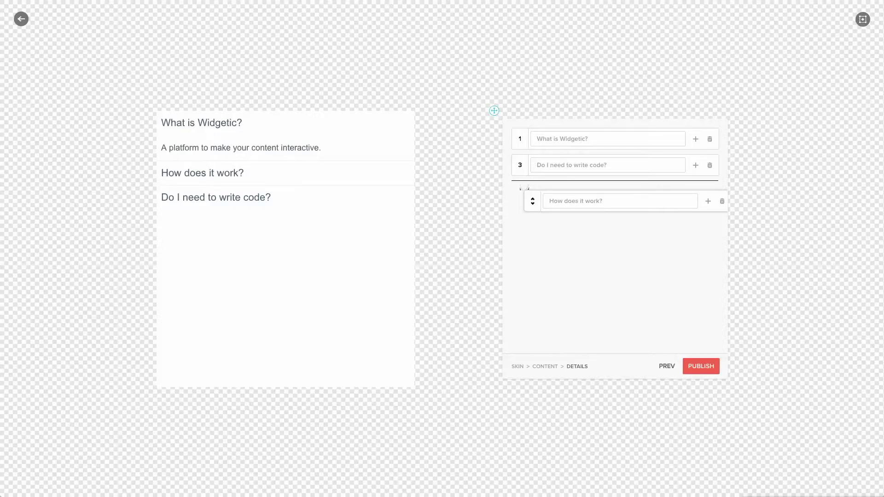
drag(533, 201, 520, 191)
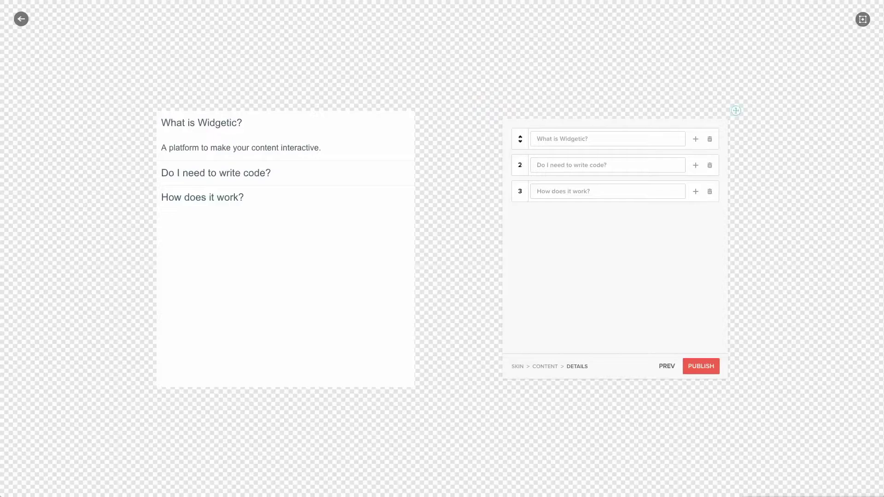
click(696, 139)
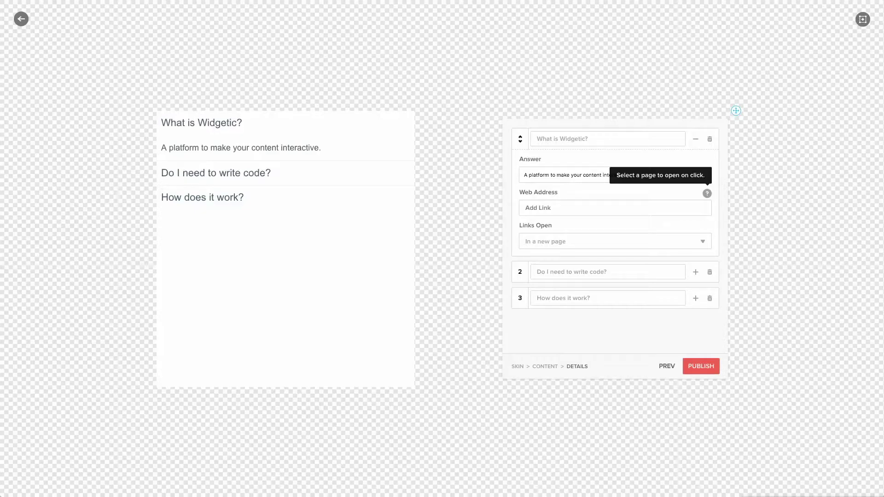
click(557, 208)
text(http:/)
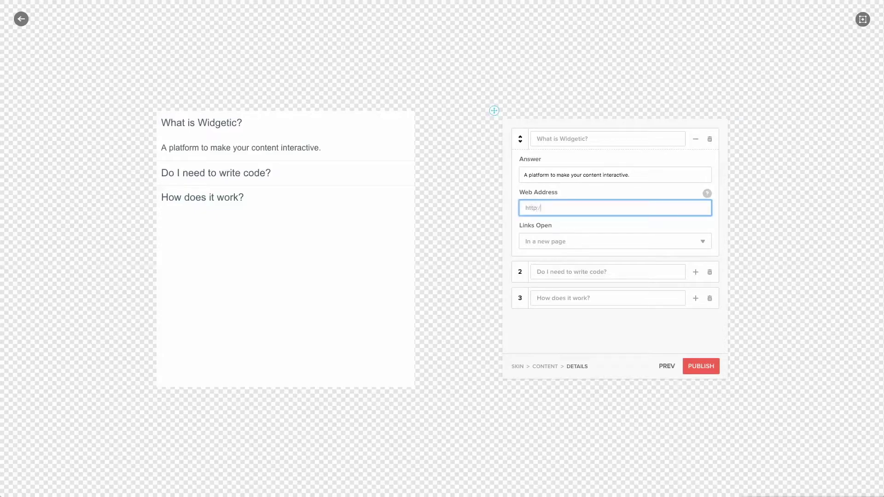
text(/widgetic.com)
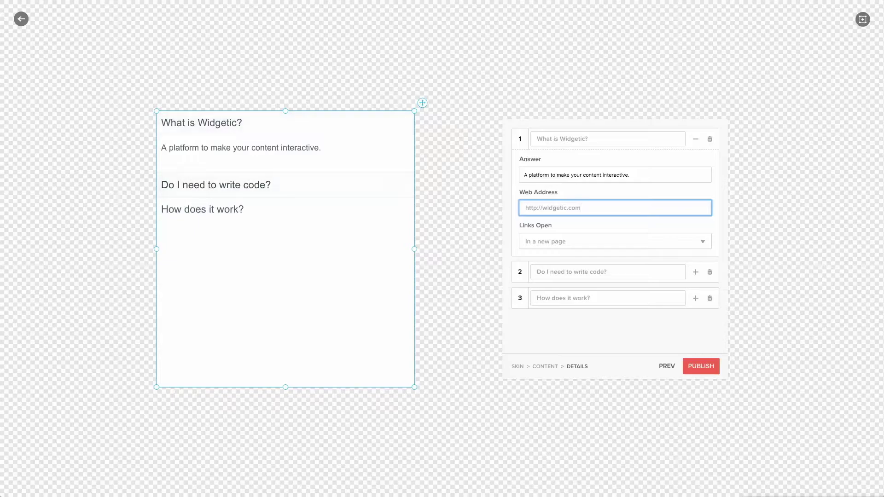
key(Tab)
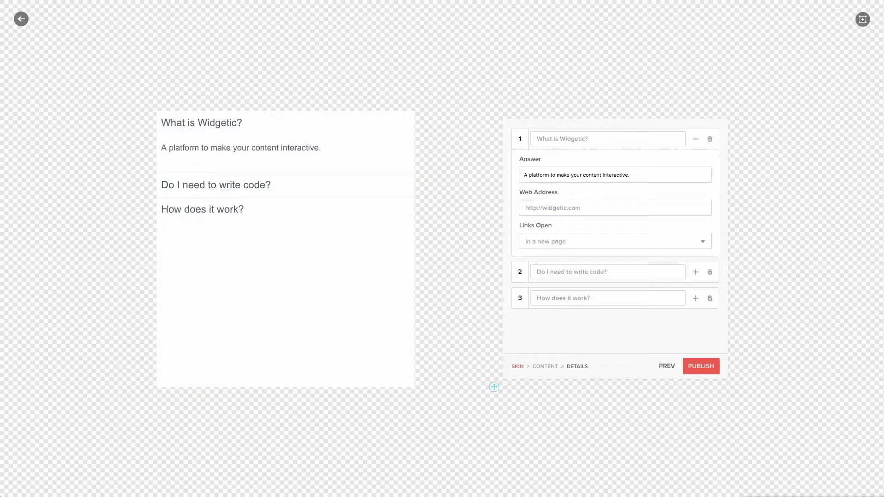
Go back to the Skin step and show the skin's text styling down to the link colours
click(517, 367)
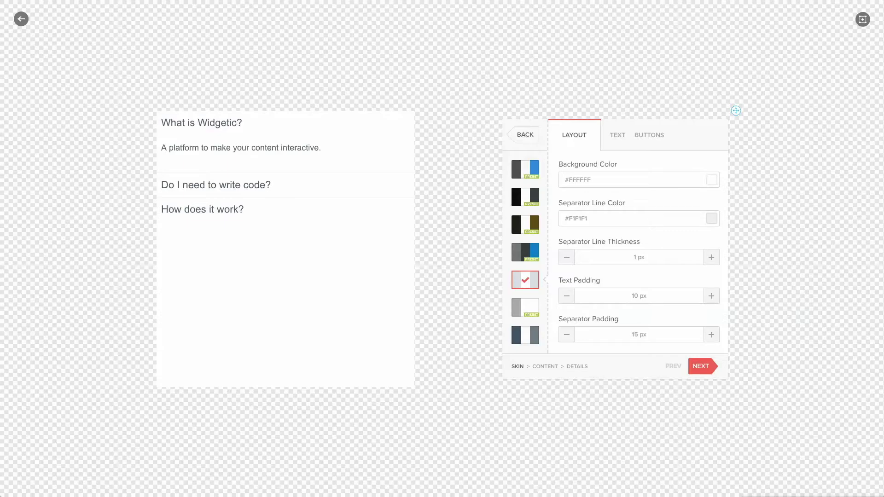
click(618, 135)
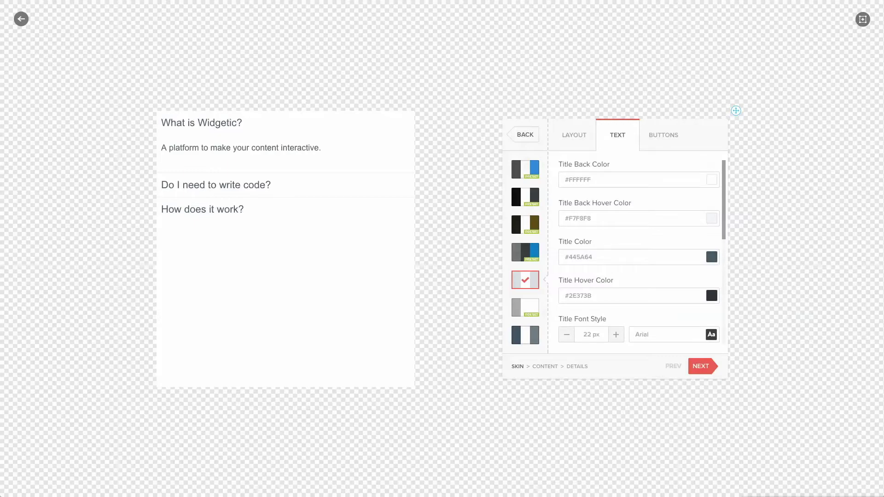
scroll(643, 253, down, 5)
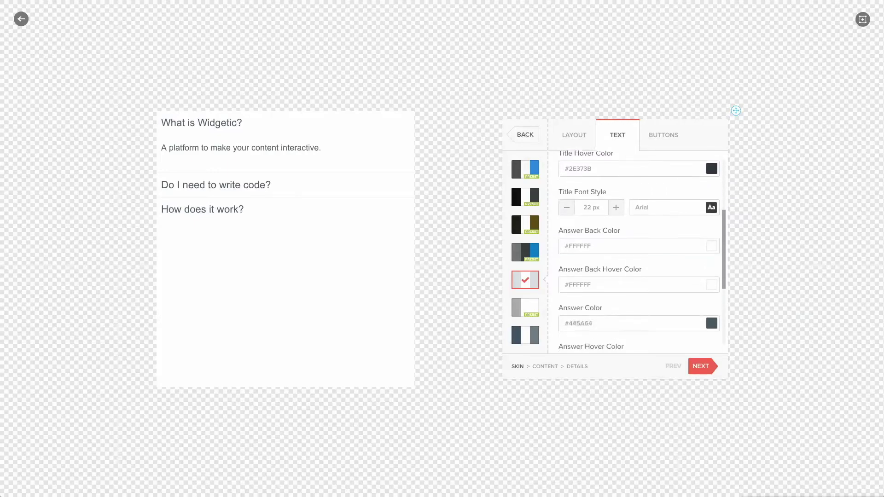
scroll(643, 248, down, 2)
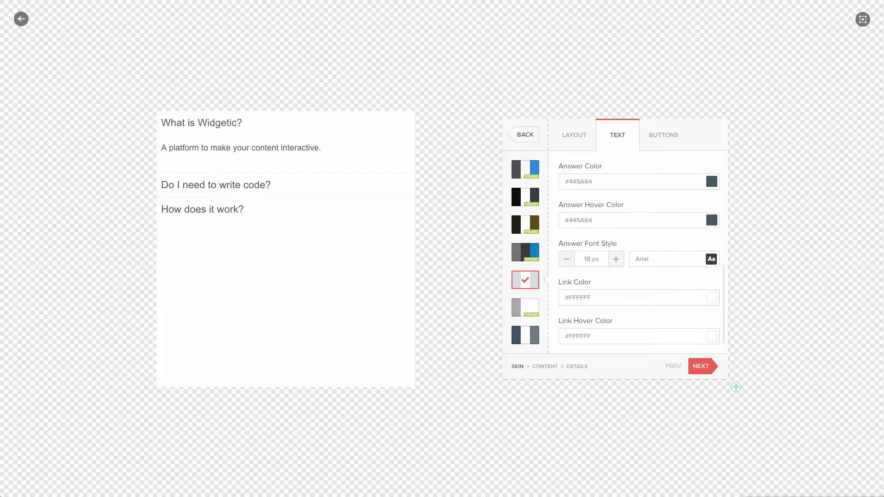
Set the link colour to dark blue #08589E and copy its value
click(712, 297)
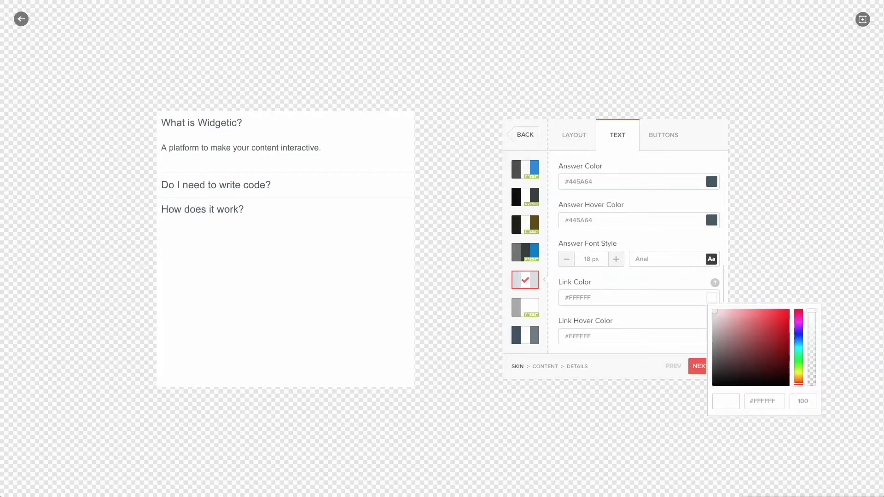
click(798, 341)
drag(775, 333, 785, 339)
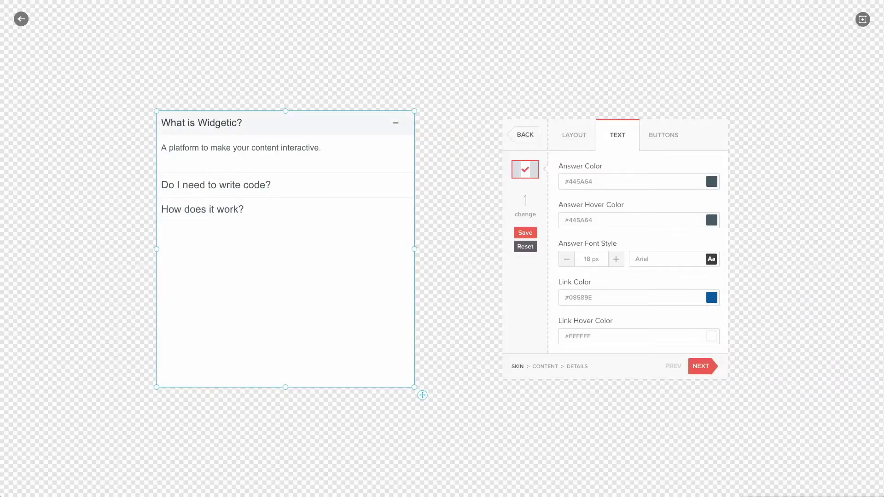
click(622, 298)
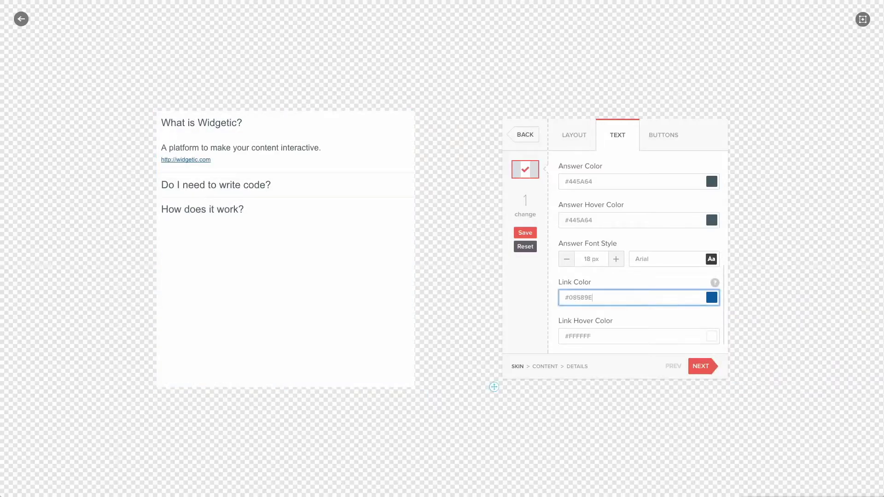
key(super+a)
key(super+c)
Set the link hover colour to the darker #093C69 and save the styling as a new skin
click(622, 336)
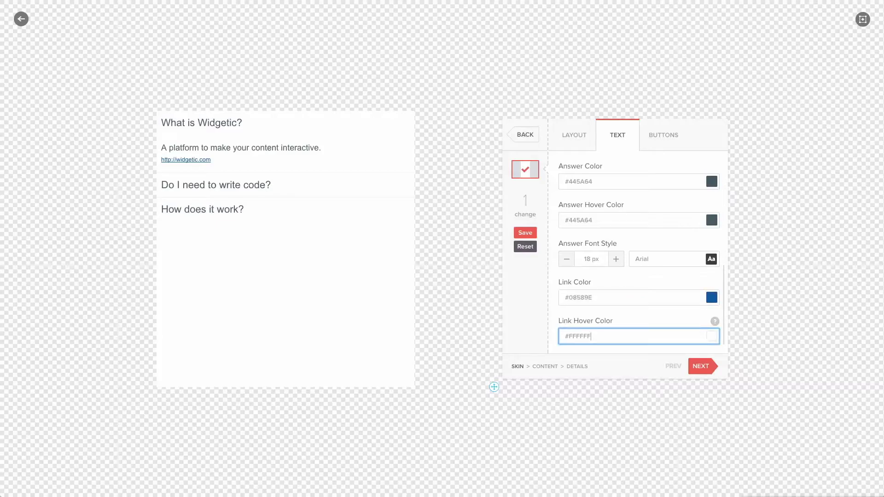
key(super+a)
key(super+v)
click(712, 336)
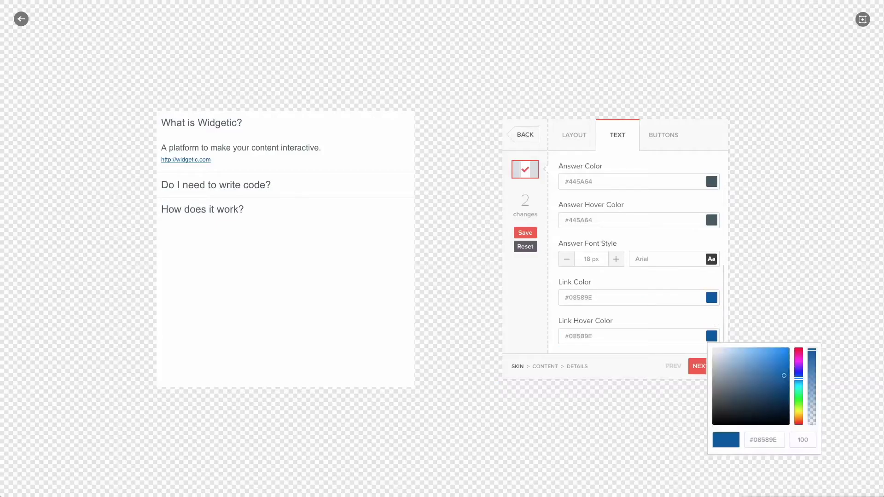
drag(786, 376, 782, 392)
click(421, 394)
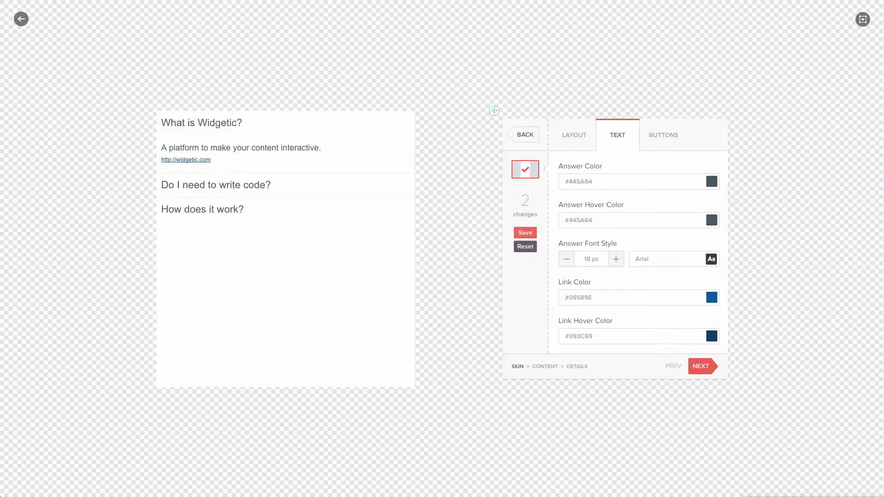
click(525, 233)
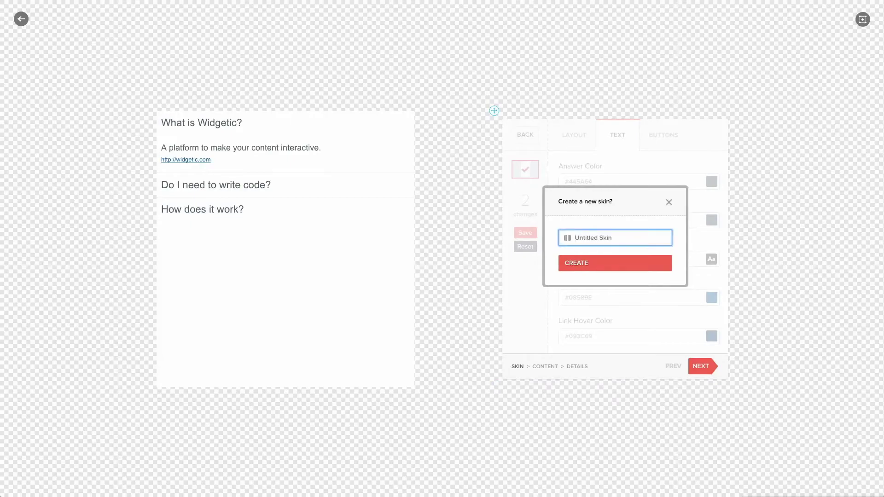
Name the new skin 'My Layout', then preview the Blue Titles, Button with Stroke and Minimalist skins
text(My Layout)
key(Return)
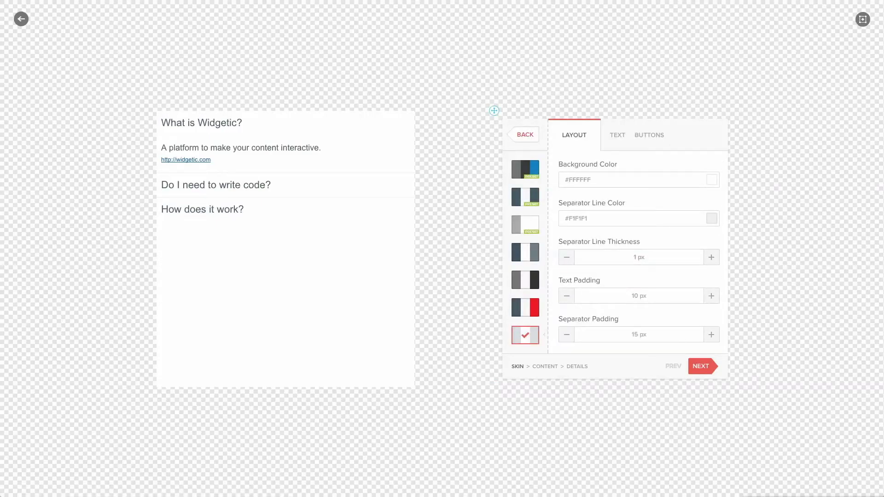
click(525, 134)
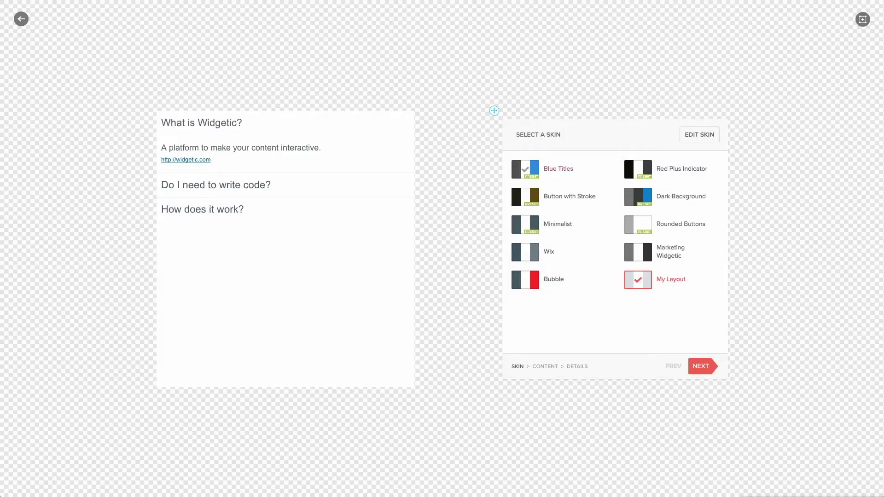
click(525, 169)
click(526, 197)
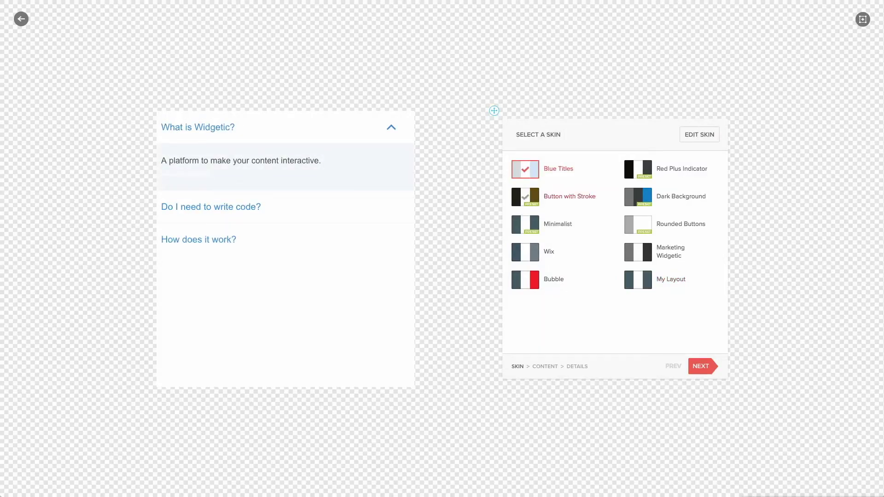
click(525, 225)
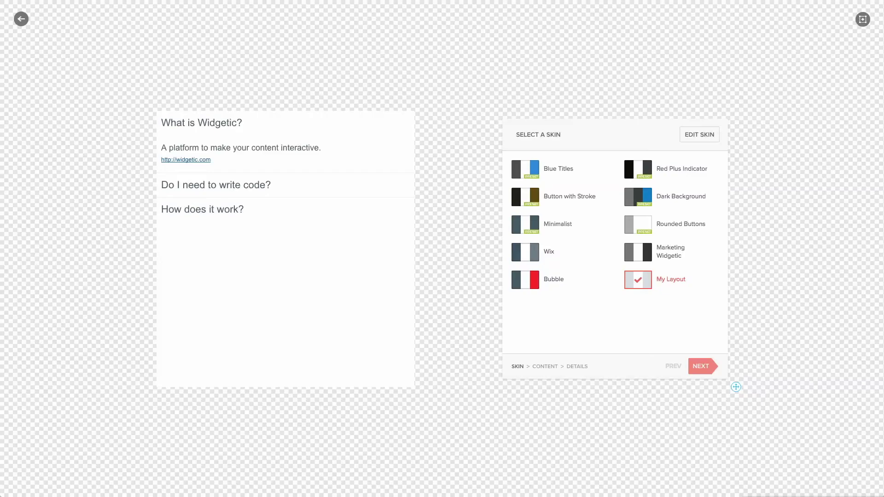
Advance through the steps and title the published composition 'My Sample Composition'
click(702, 367)
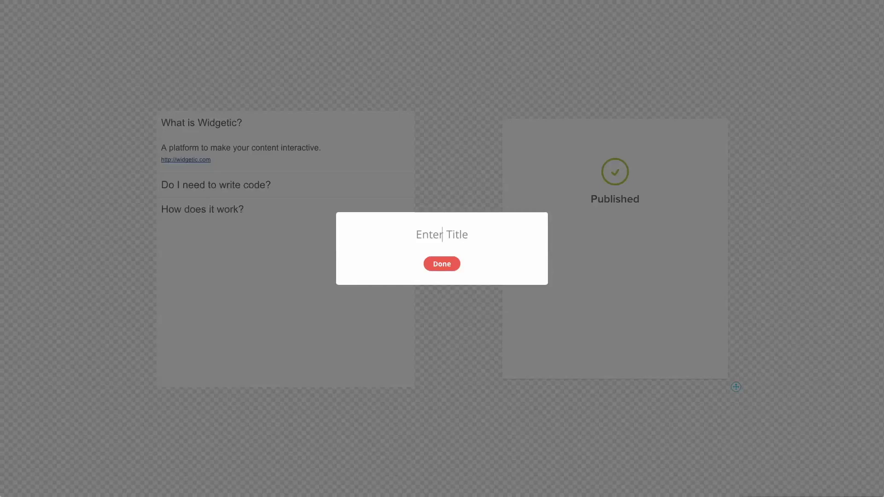
text(My Sample Composition)
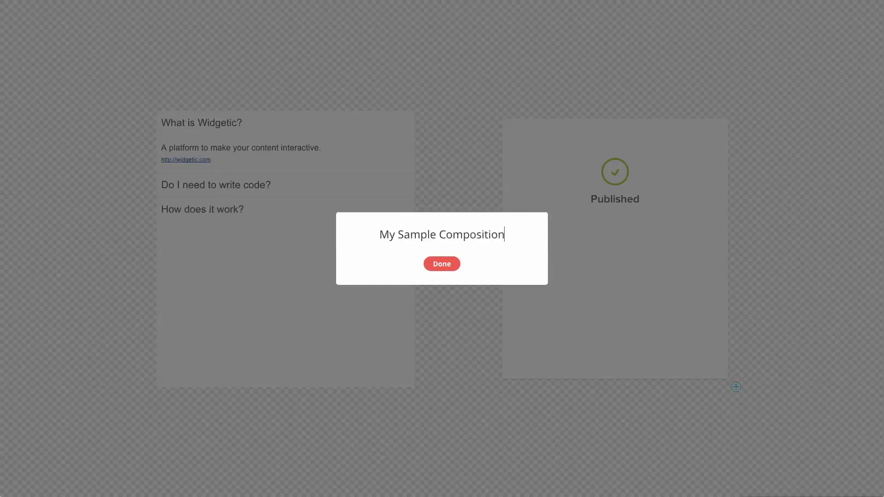